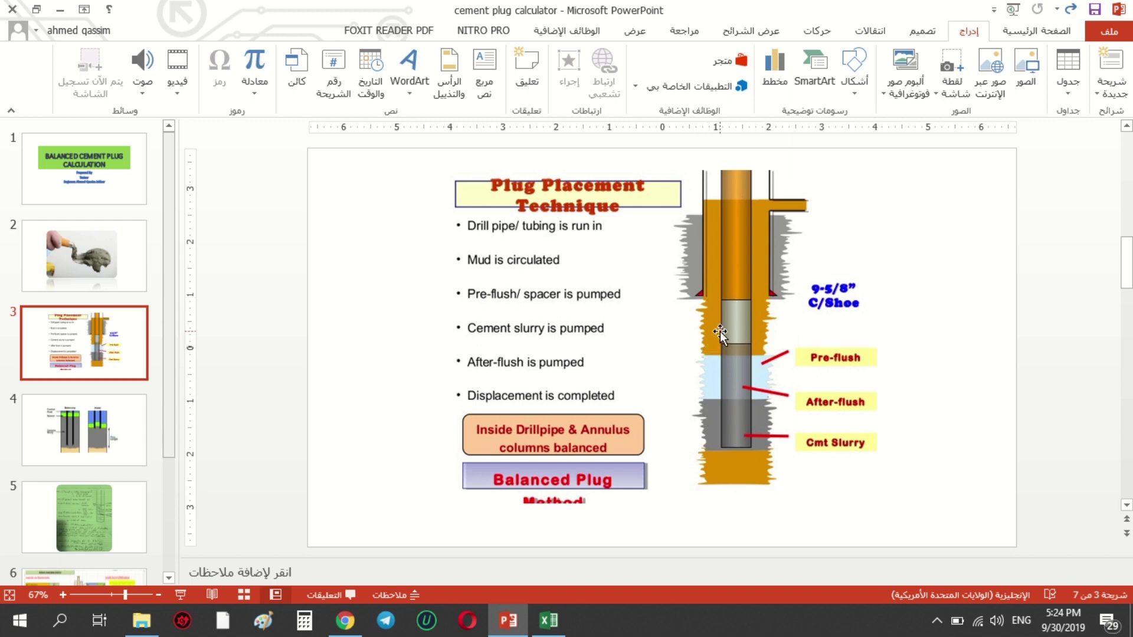
Go to slide 4 with the Balancing and POOH cement plug drawings.
{"action": "left_click", "coordinate": [82, 452]}
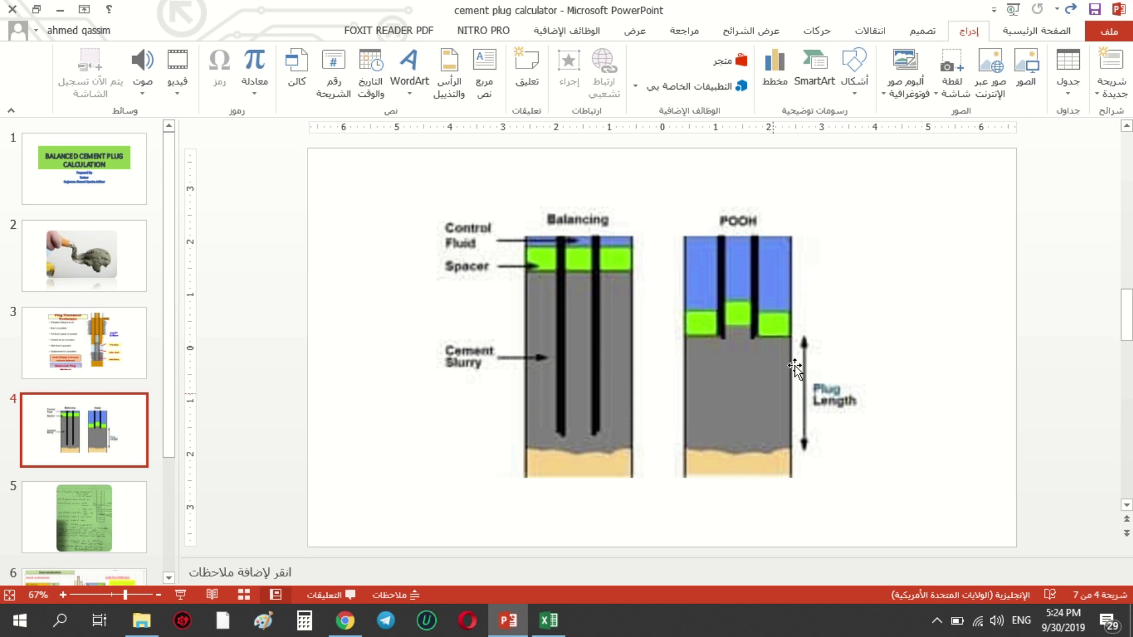
Display slide 5 with the handwritten cement plug calculation notes.
{"action": "left_click", "coordinate": [57, 526]}
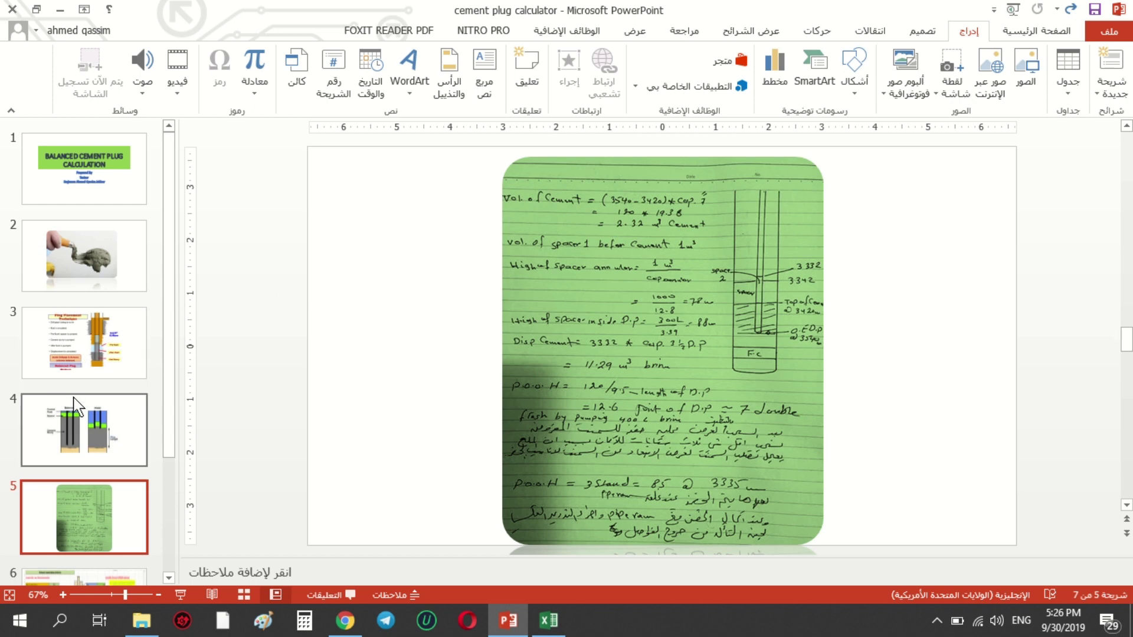
Return to the Balancing and POOH drawing slide.
{"action": "left_click", "coordinate": [75, 424]}
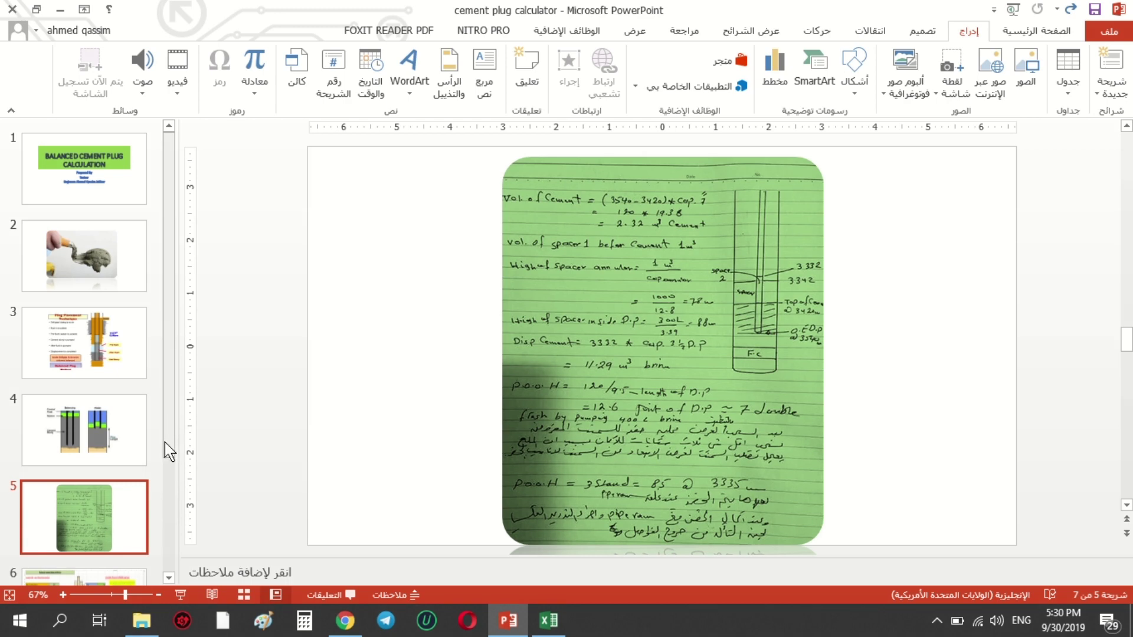
Scroll the slide pane down and show slide 6 with the calculator spreadsheet.
{"action": "scroll", "coordinate": [163, 393], "scroll_direction": "down", "scroll_amount": 2}
{"action": "scroll", "coordinate": [163, 446], "scroll_direction": "down", "scroll_amount": 2}
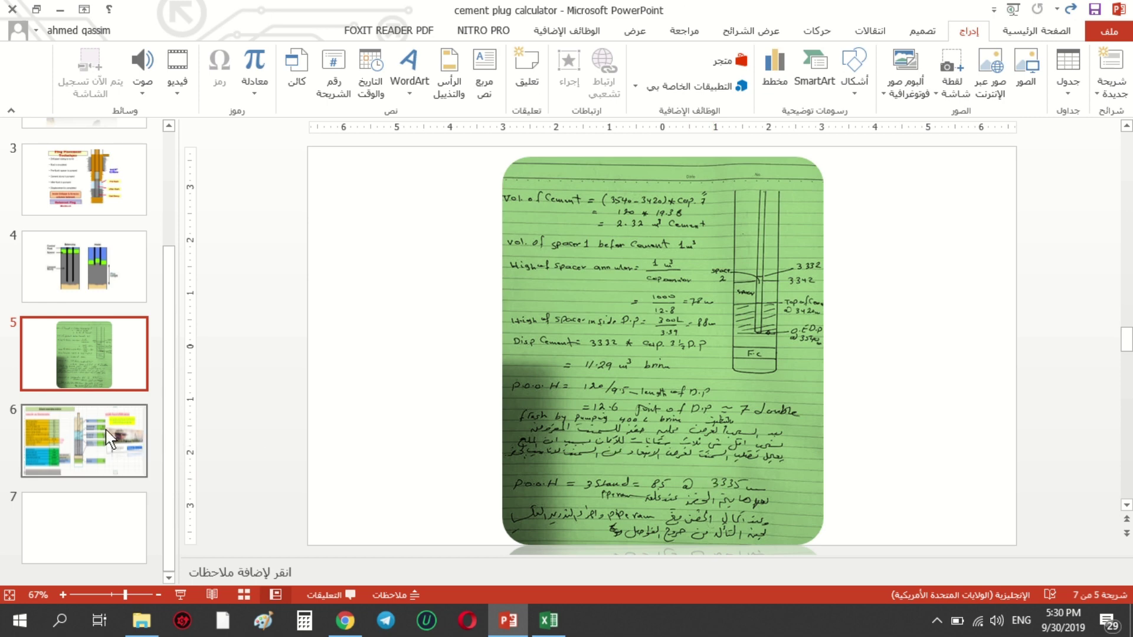
{"action": "left_click", "coordinate": [105, 446]}
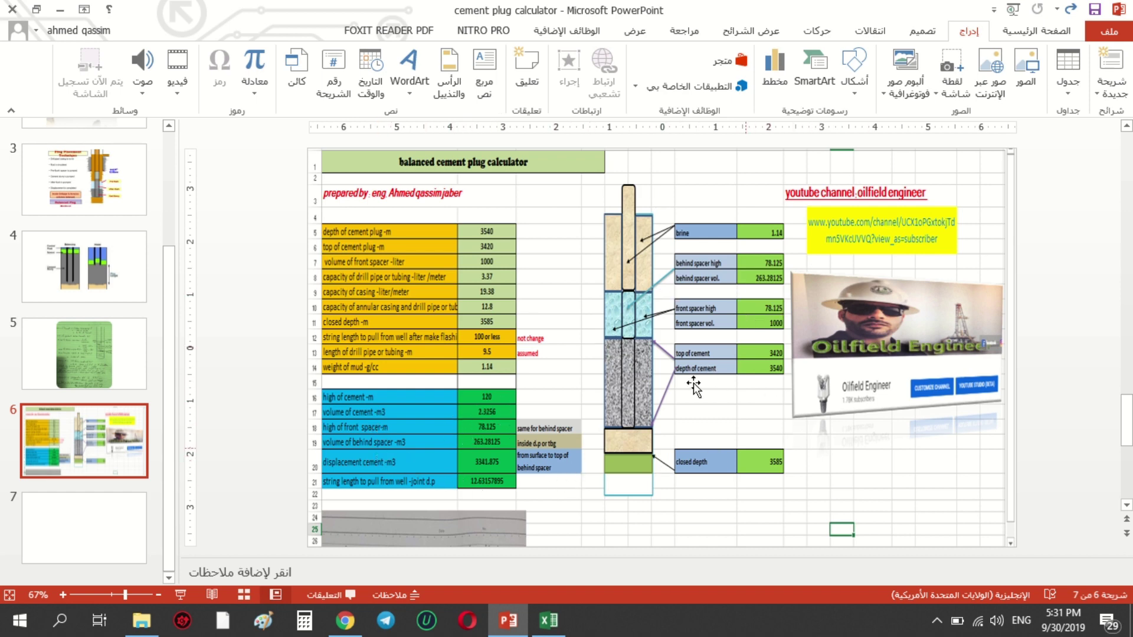
Switch to the Excel calculator workbook and select B16 to reveal its =B5-B6 formula.
{"action": "left_click", "coordinate": [548, 620]}
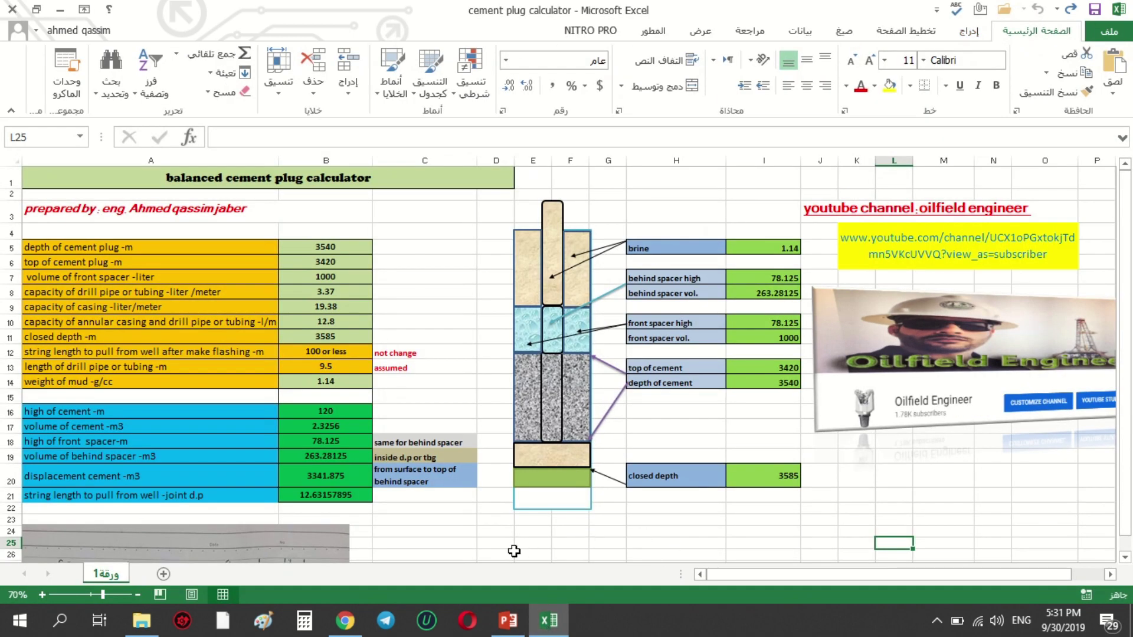
{"action": "left_click", "coordinate": [313, 407]}
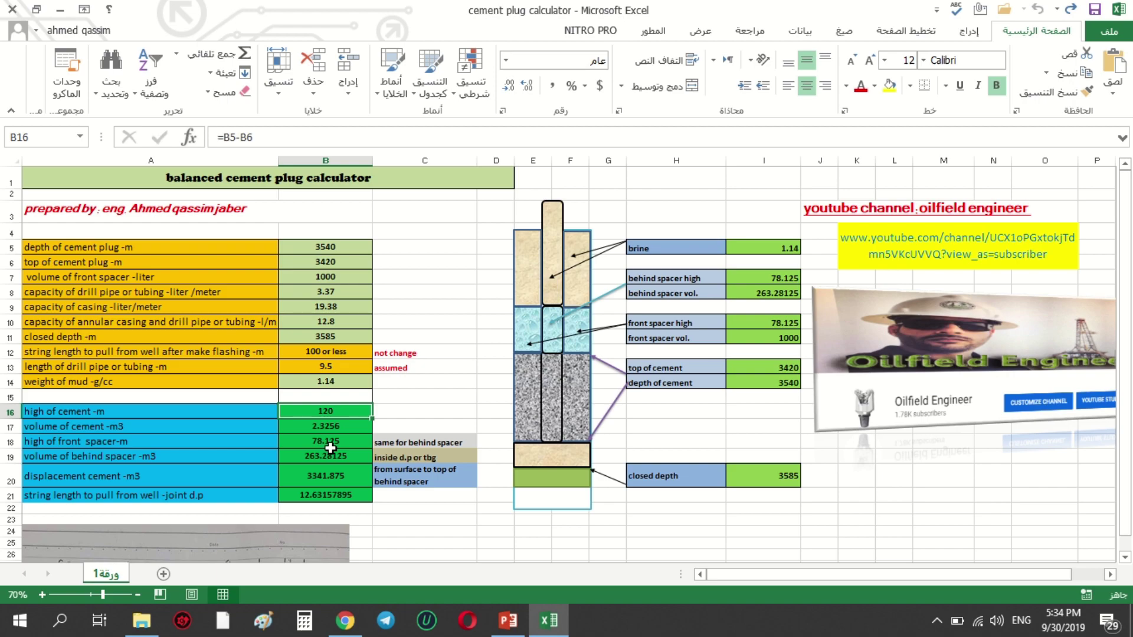
{"action": "scroll", "coordinate": [471, 472], "scroll_direction": "down", "scroll_amount": 1}
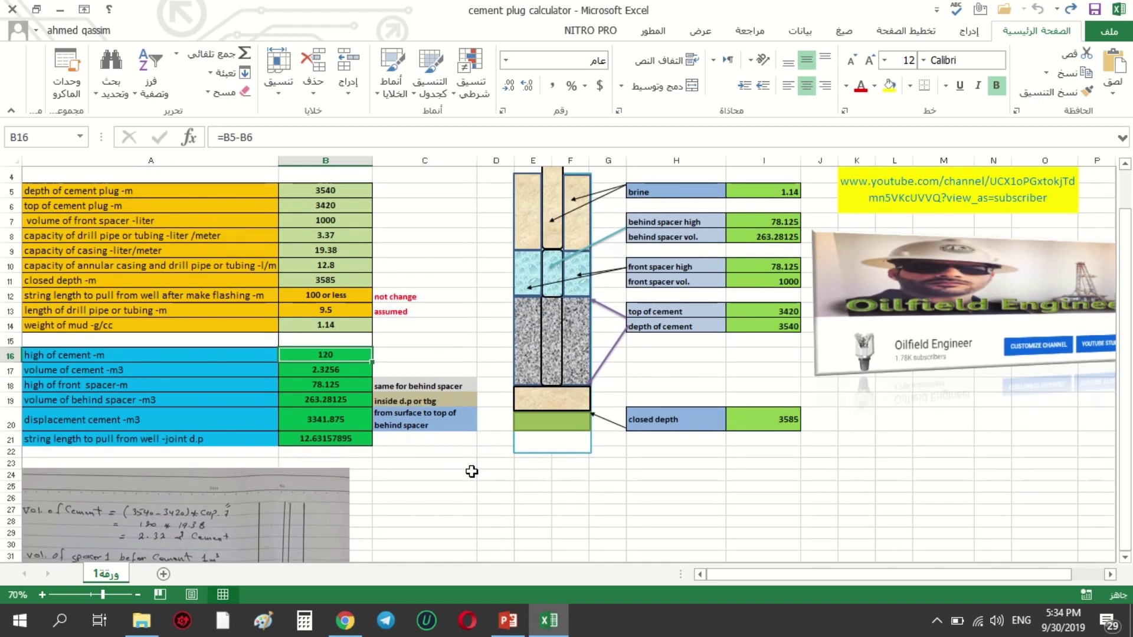
{"action": "scroll", "coordinate": [472, 471], "scroll_direction": "down", "scroll_amount": 3}
{"action": "scroll", "coordinate": [471, 472], "scroll_direction": "down", "scroll_amount": 2}
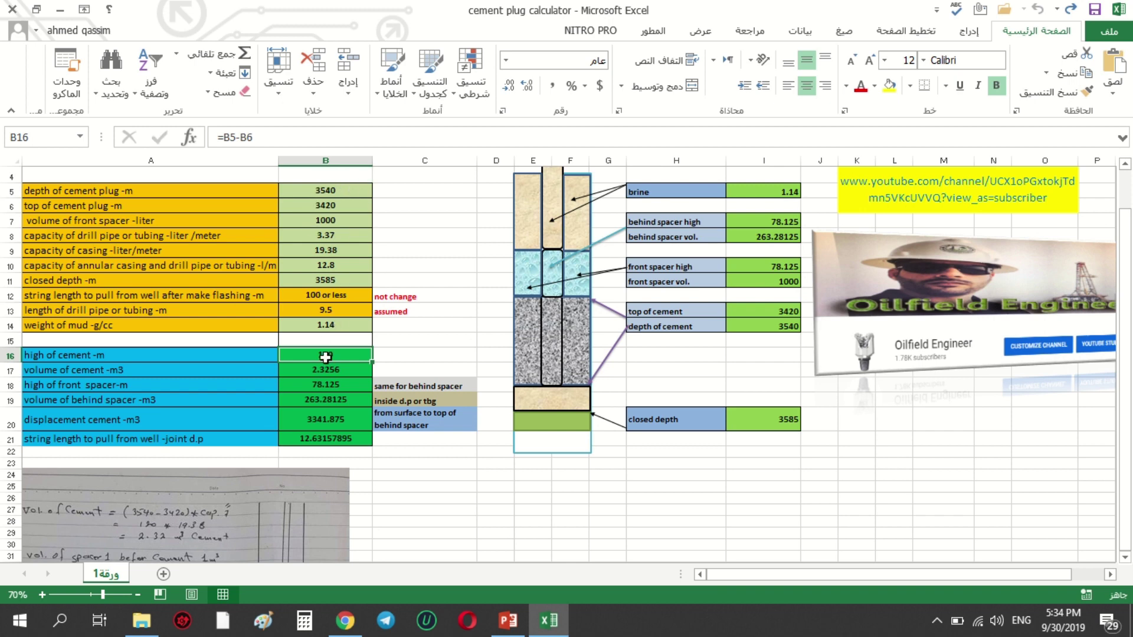
{"action": "scroll", "coordinate": [442, 501], "scroll_direction": "down", "scroll_amount": 3}
{"action": "scroll", "coordinate": [442, 500], "scroll_direction": "down", "scroll_amount": 3}
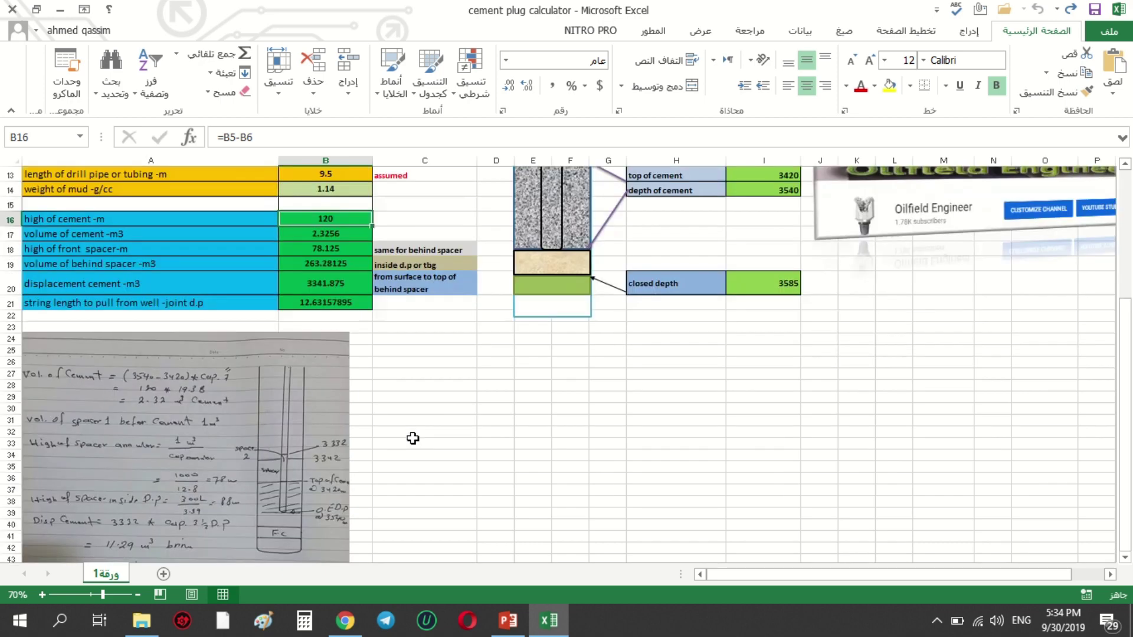
{"action": "scroll", "coordinate": [411, 433], "scroll_direction": "up", "scroll_amount": 3}
{"action": "scroll", "coordinate": [413, 439], "scroll_direction": "up", "scroll_amount": 4}
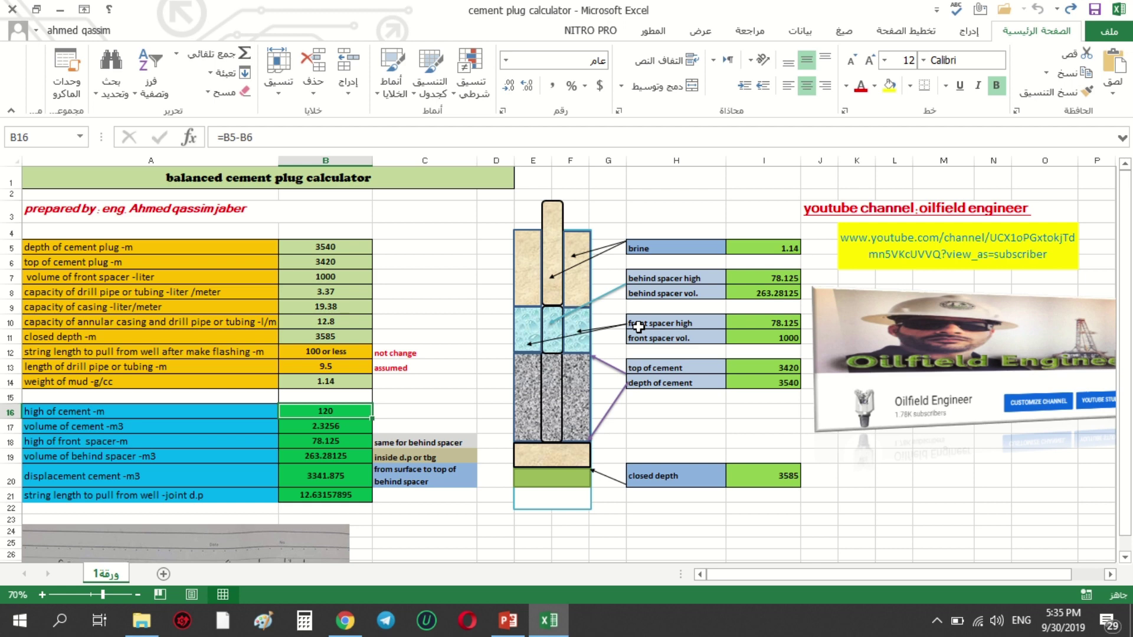
Nudge the Oilfield Engineer channel picture slightly left of its position beside the well diagram.
{"action": "left_click_drag", "start_coordinate": [1000, 368], "coordinate": [994, 361]}
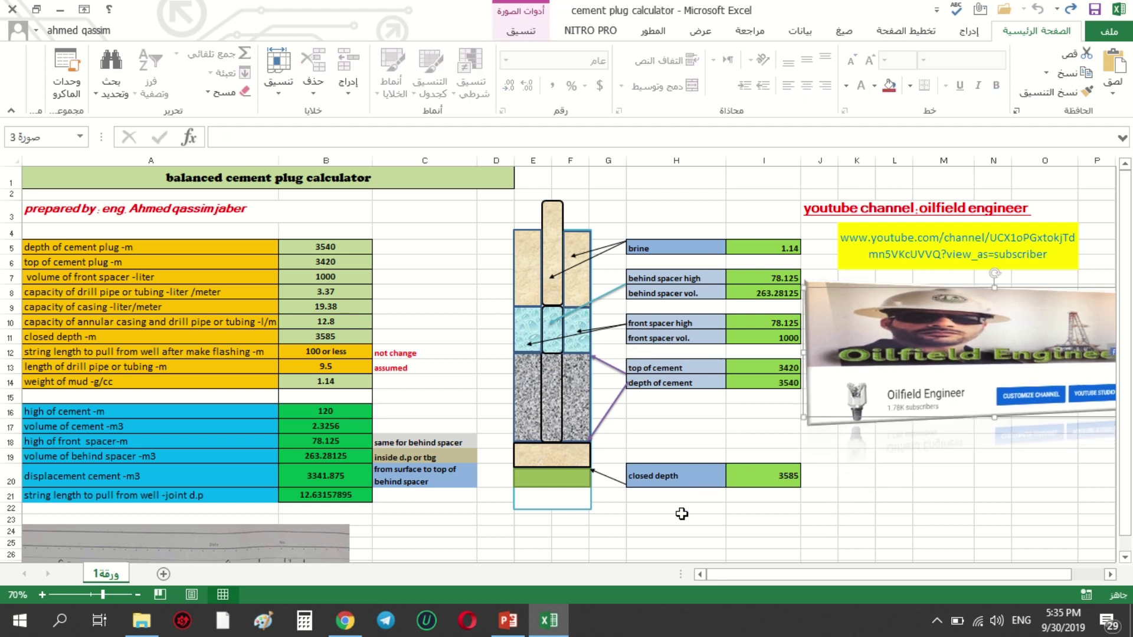